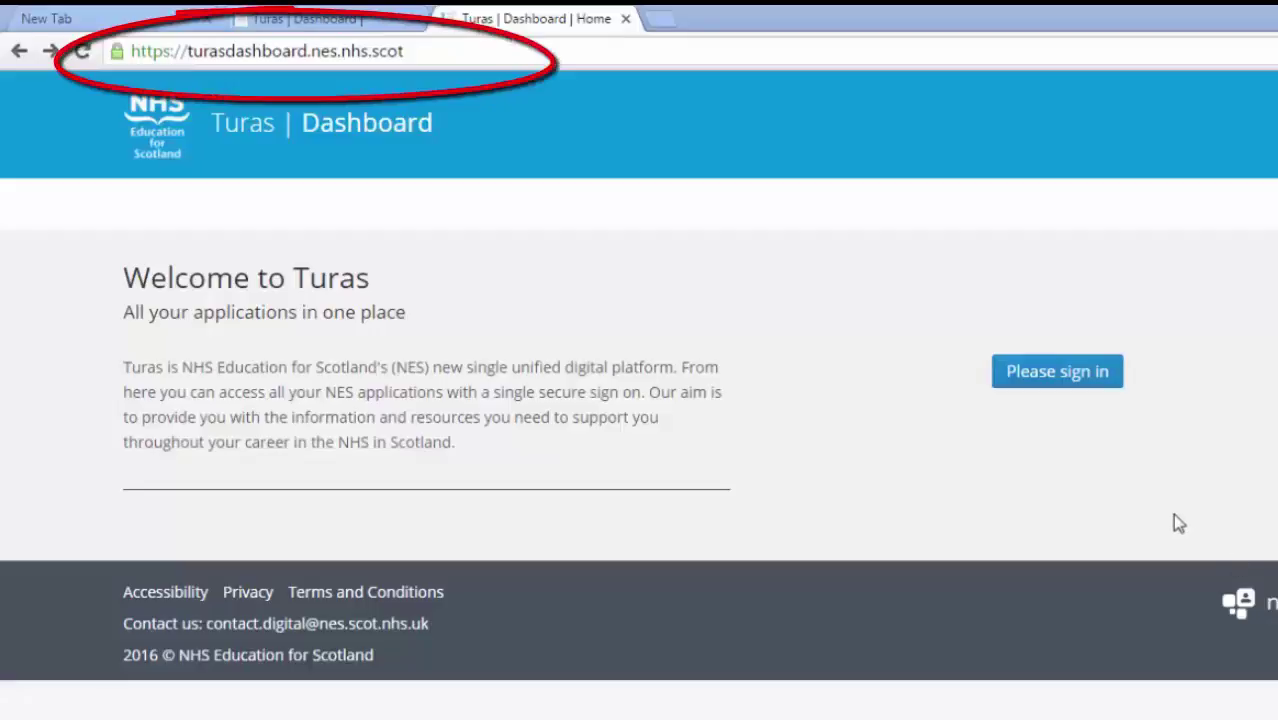
Step: Sign in to the Turas Dashboard with the prefilled account details and open the Portfolio application
click(1087, 388)
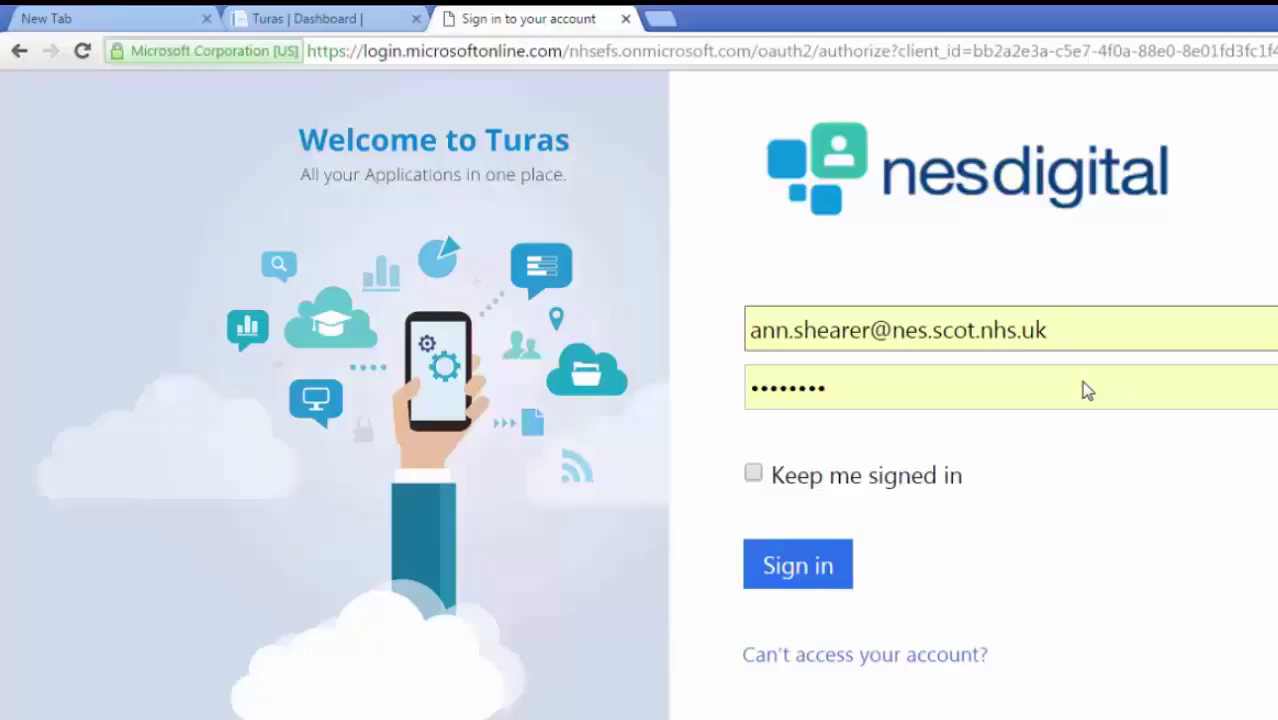
click(823, 558)
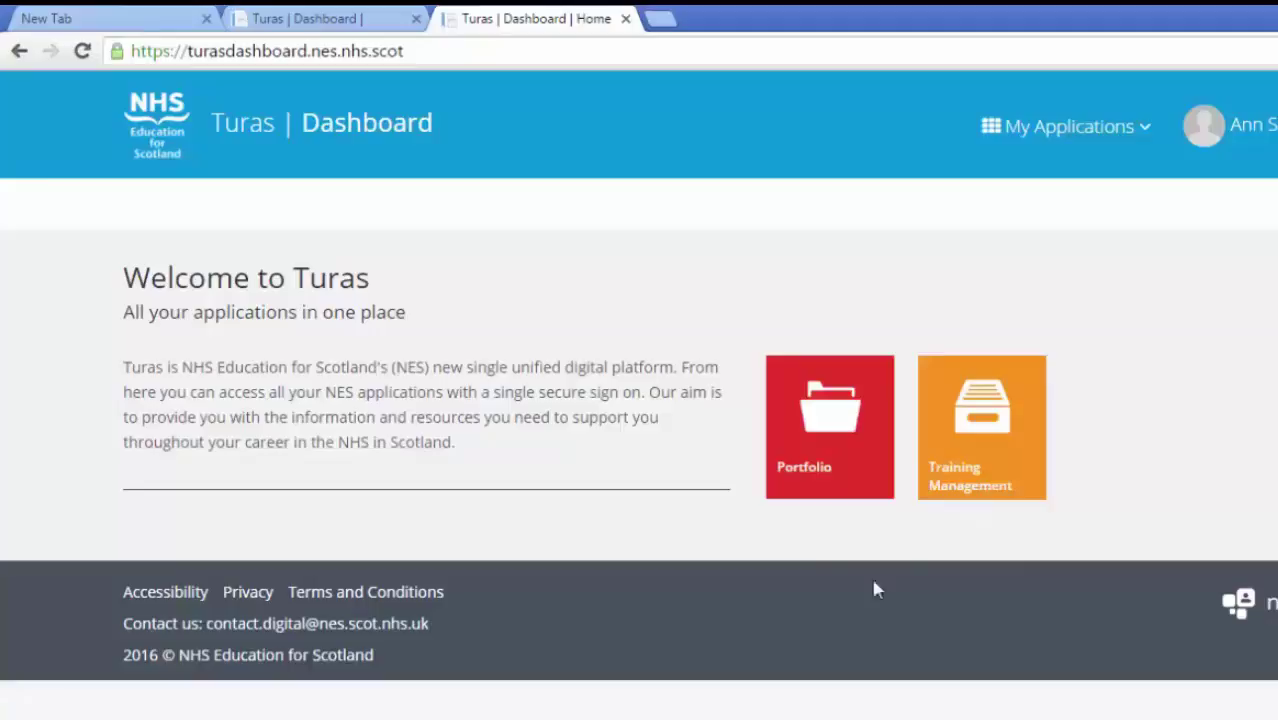
click(808, 478)
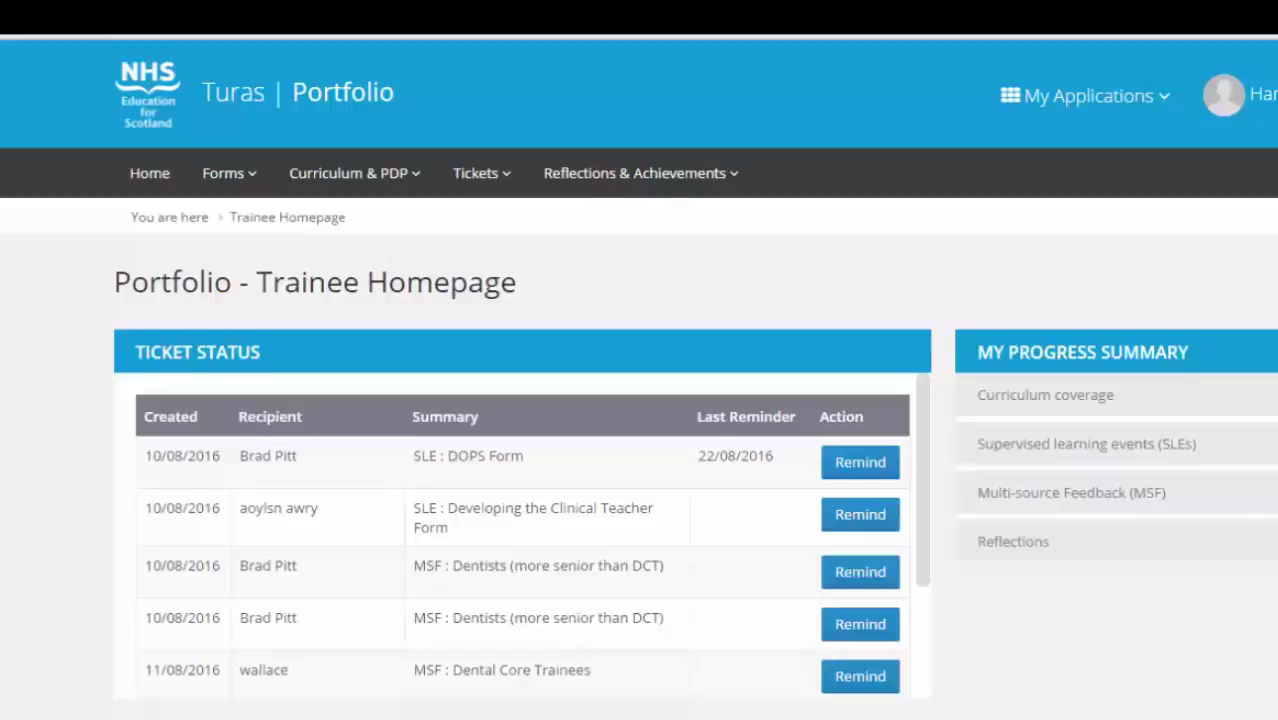
Step: Examine the Trainee Homepage, including Ticket Status, Quick Reflection Starter, Current Status and the curriculum coverage in My Progress Summary
scroll(639, 380, down, 3)
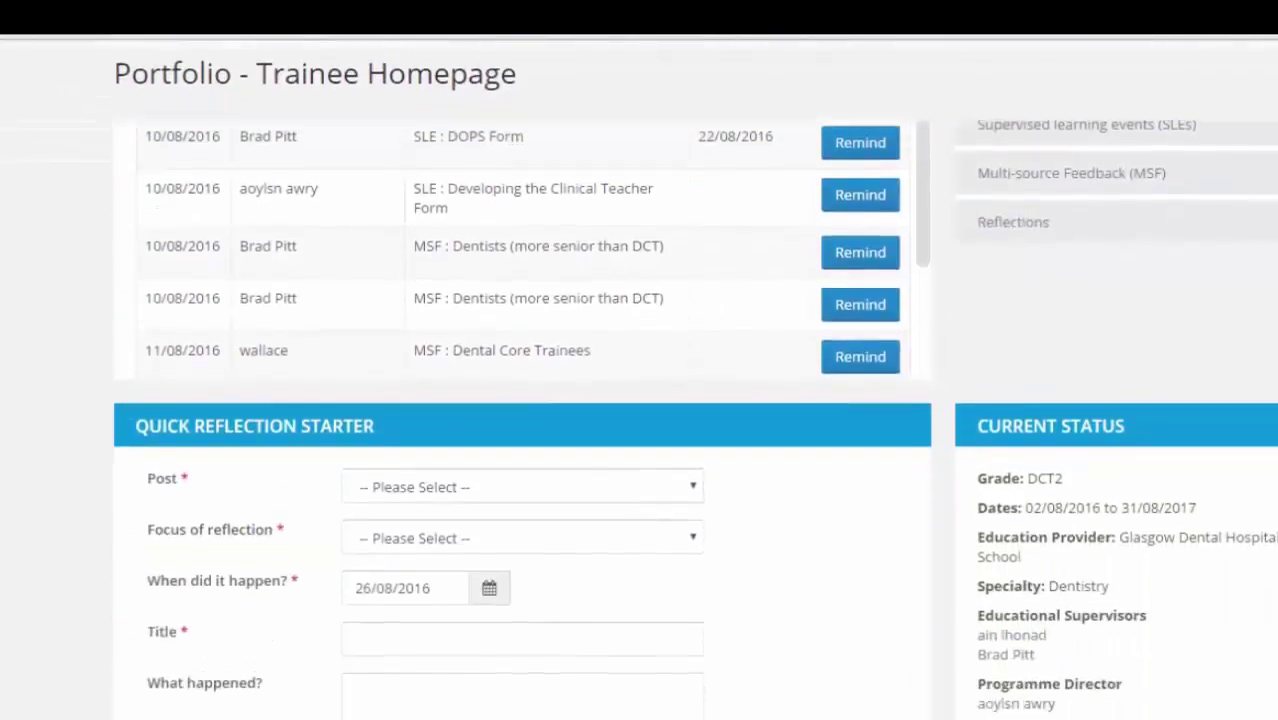
scroll(639, 420, down, 2)
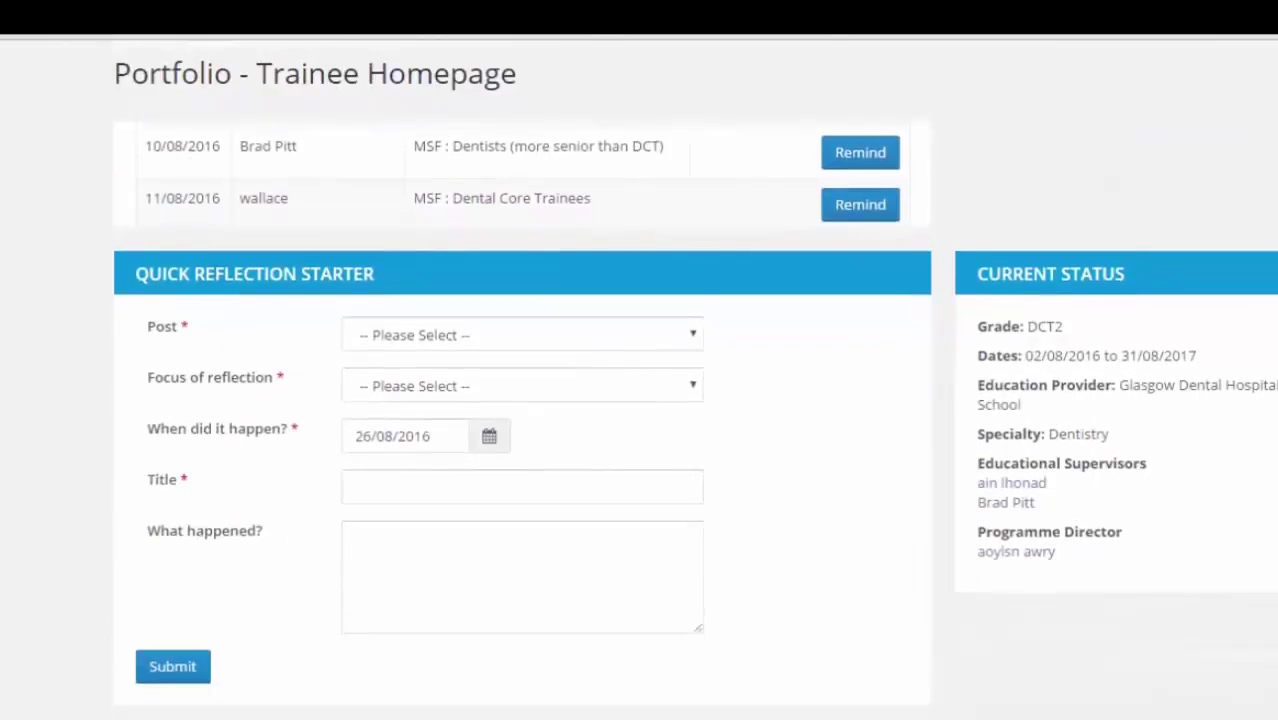
scroll(639, 420, up, 2)
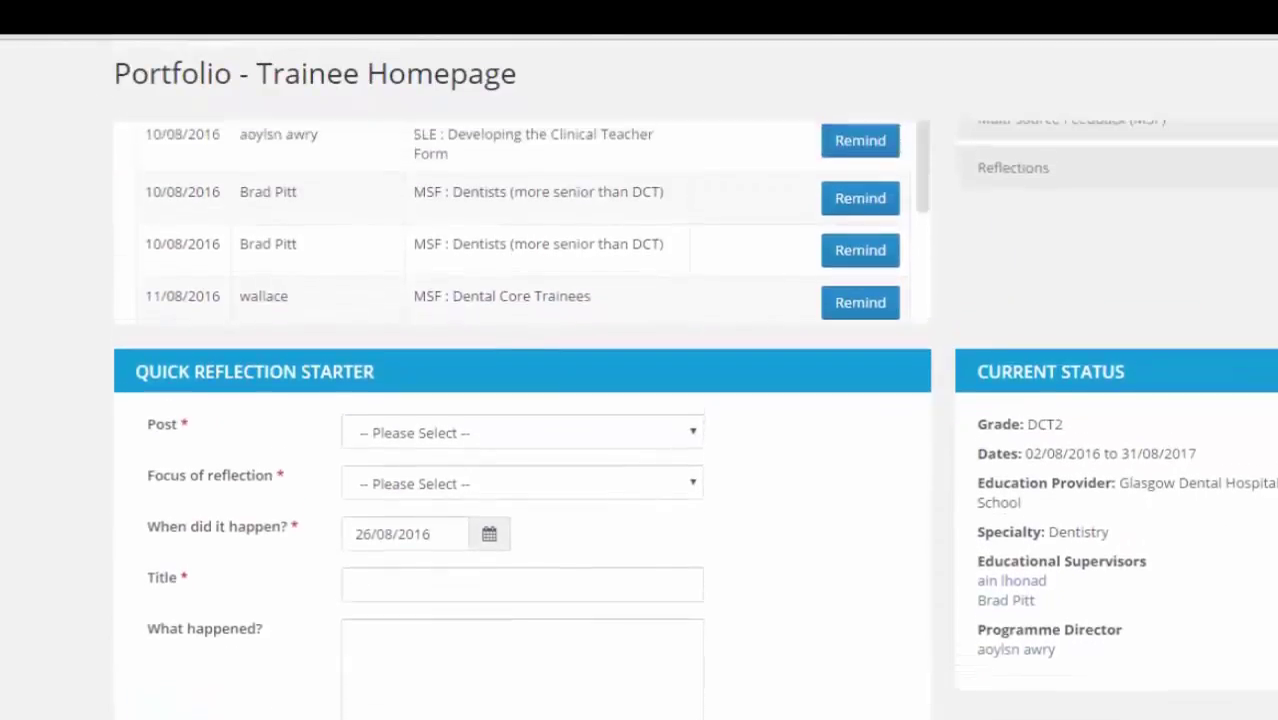
scroll(639, 420, up, 3)
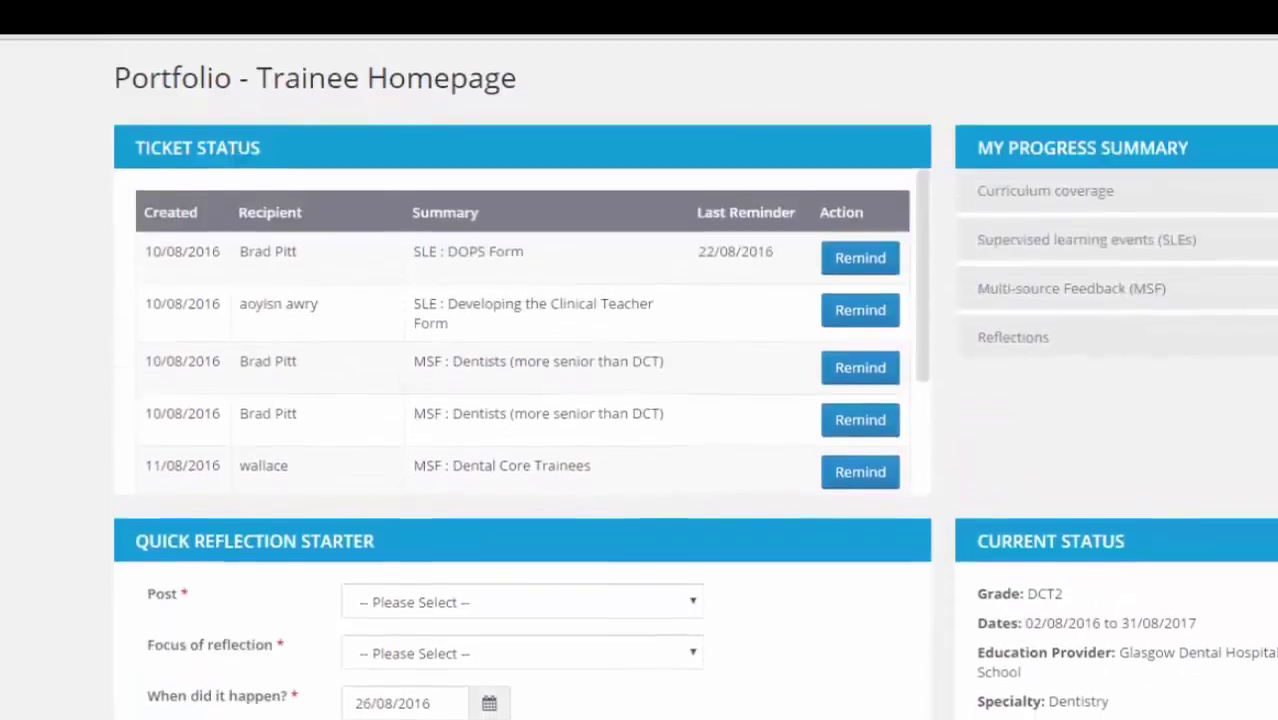
scroll(639, 420, up, 3)
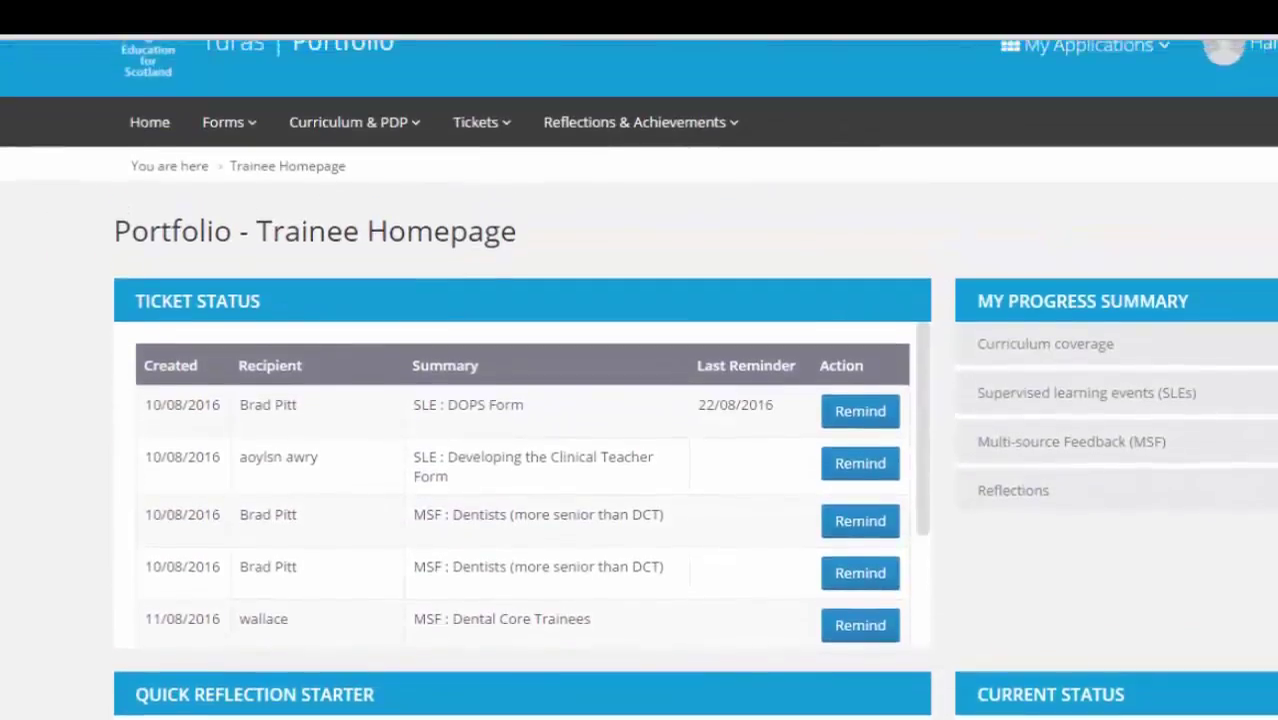
scroll(639, 420, up, 1)
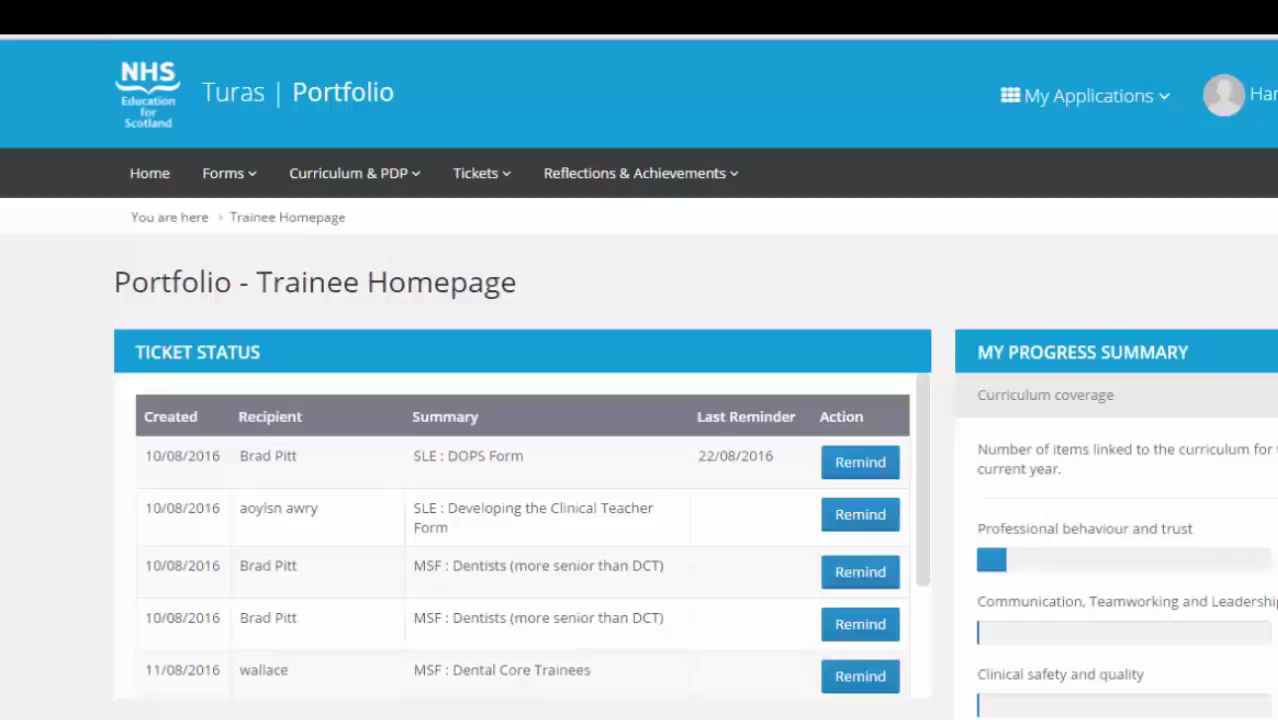
scroll(639, 400, down, 3)
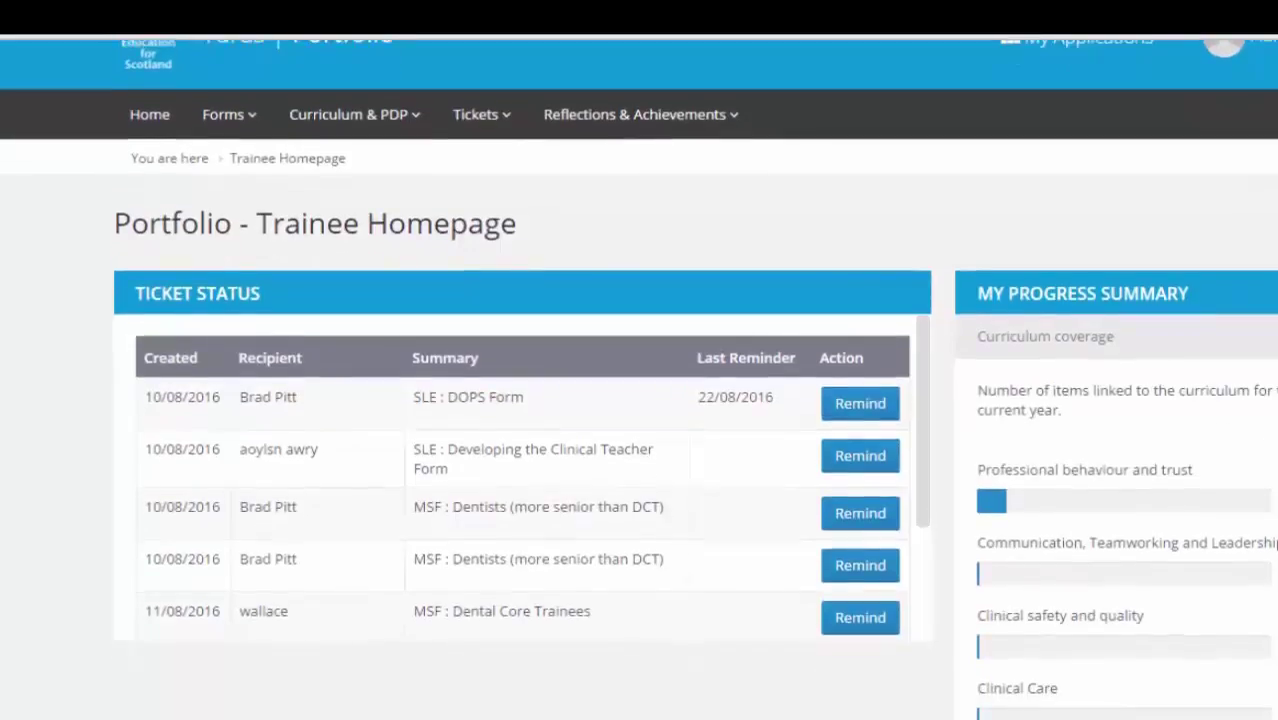
scroll(639, 400, down, 1)
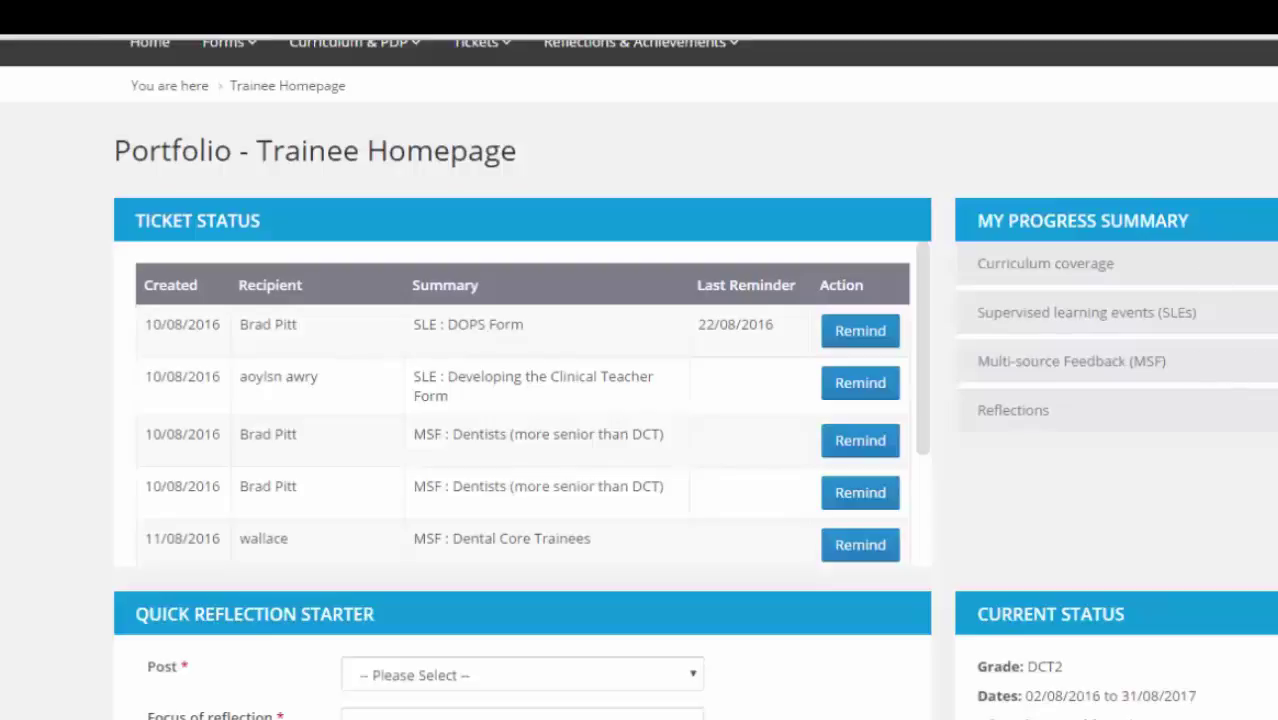
scroll(639, 380, up, 2)
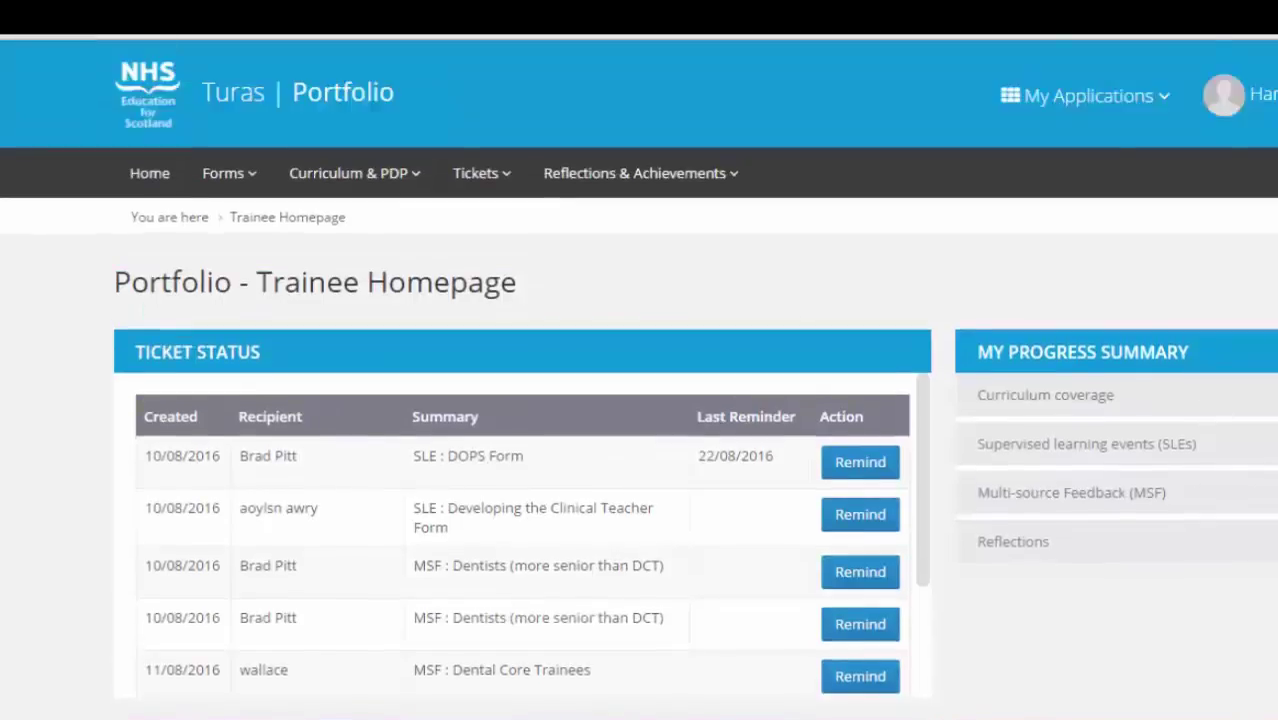
Step: View the Supervised Learning Event Forms page and the Multi-source Feedback Forms page down to its mix of assessor types
click(250, 186)
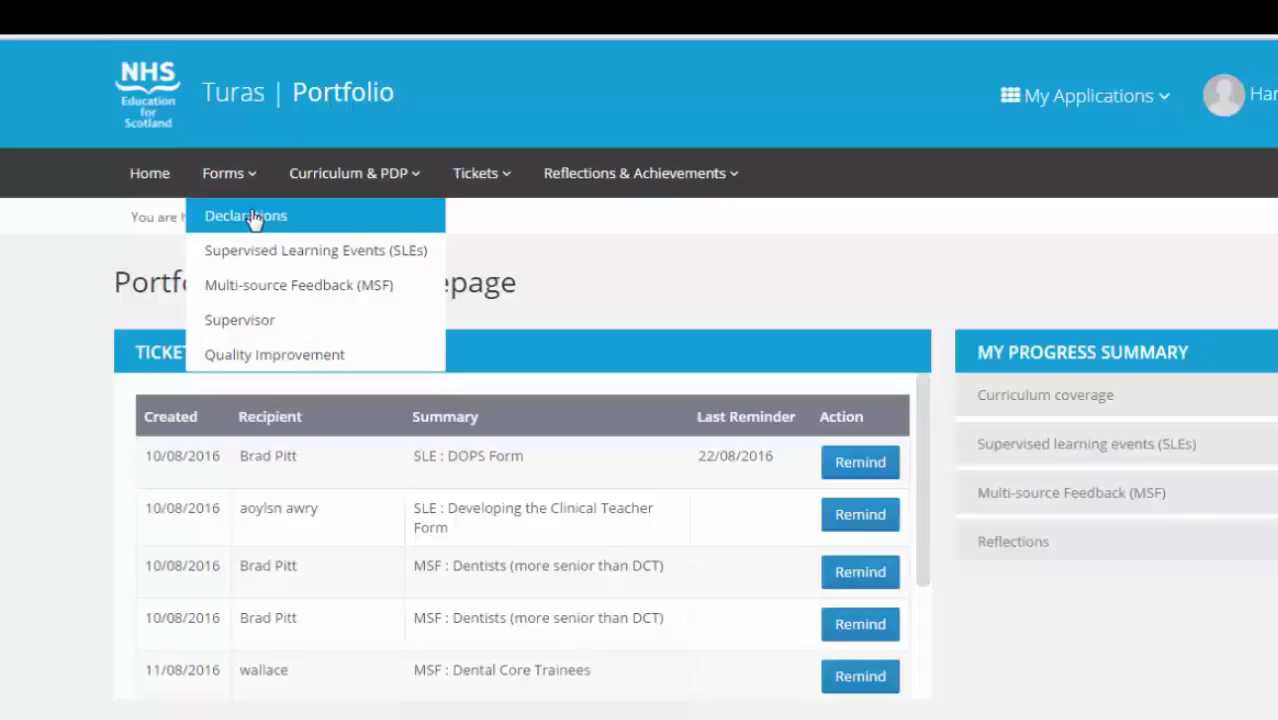
click(263, 251)
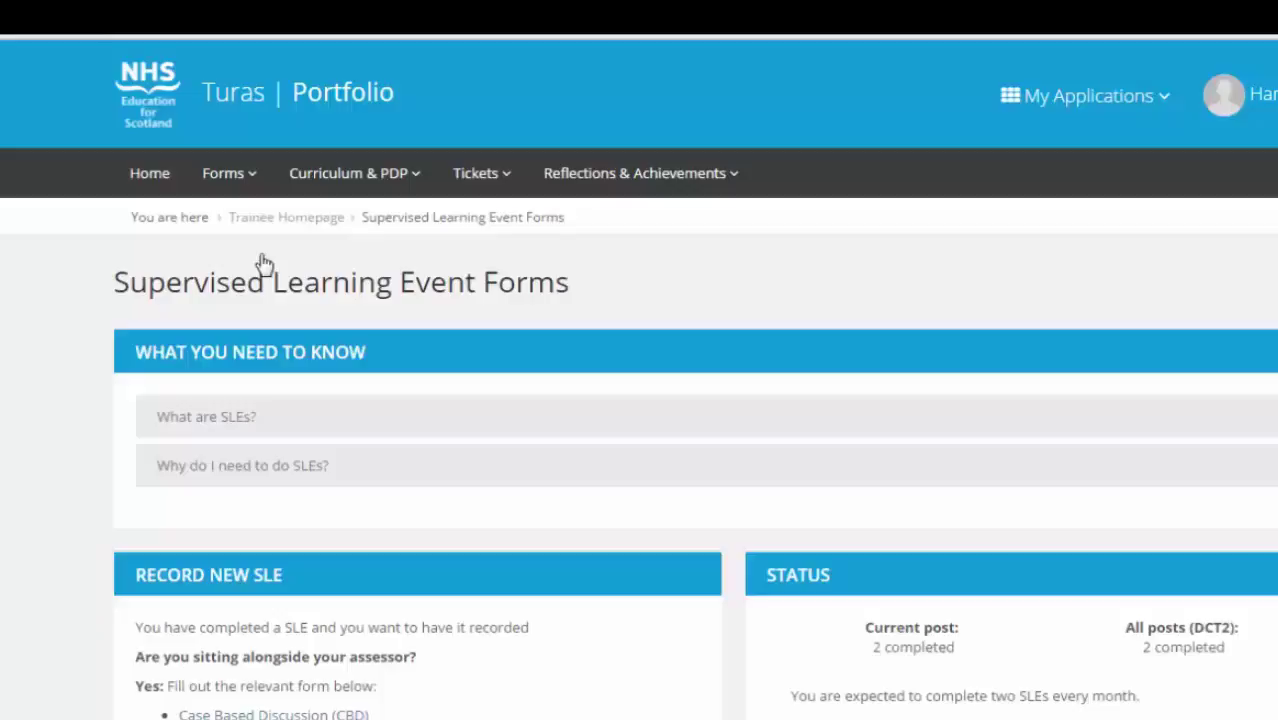
click(247, 188)
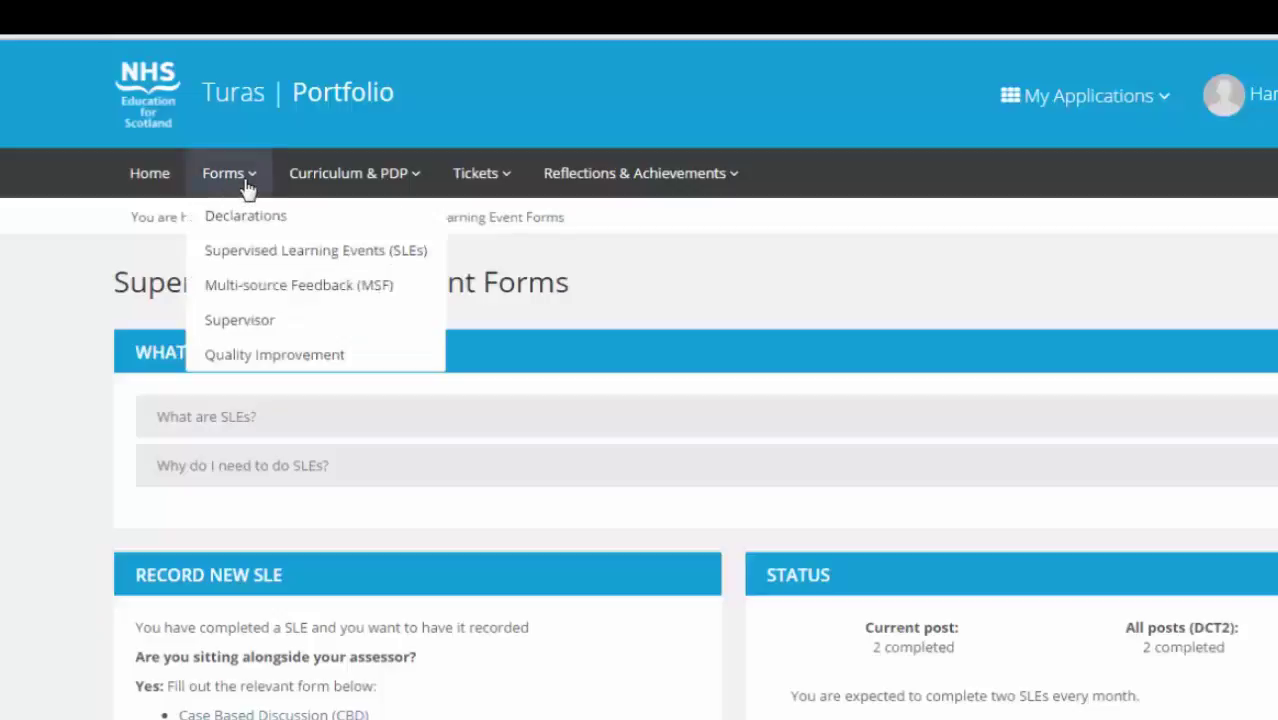
click(243, 287)
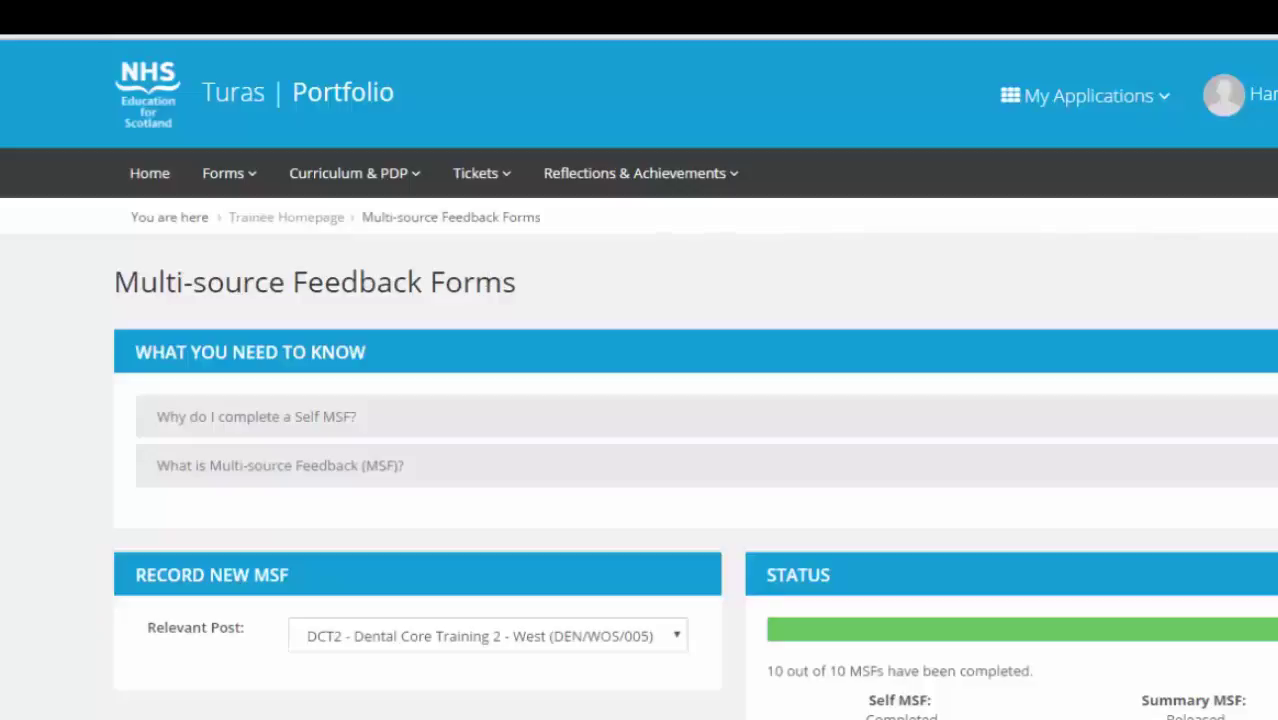
scroll(639, 380, down, 4)
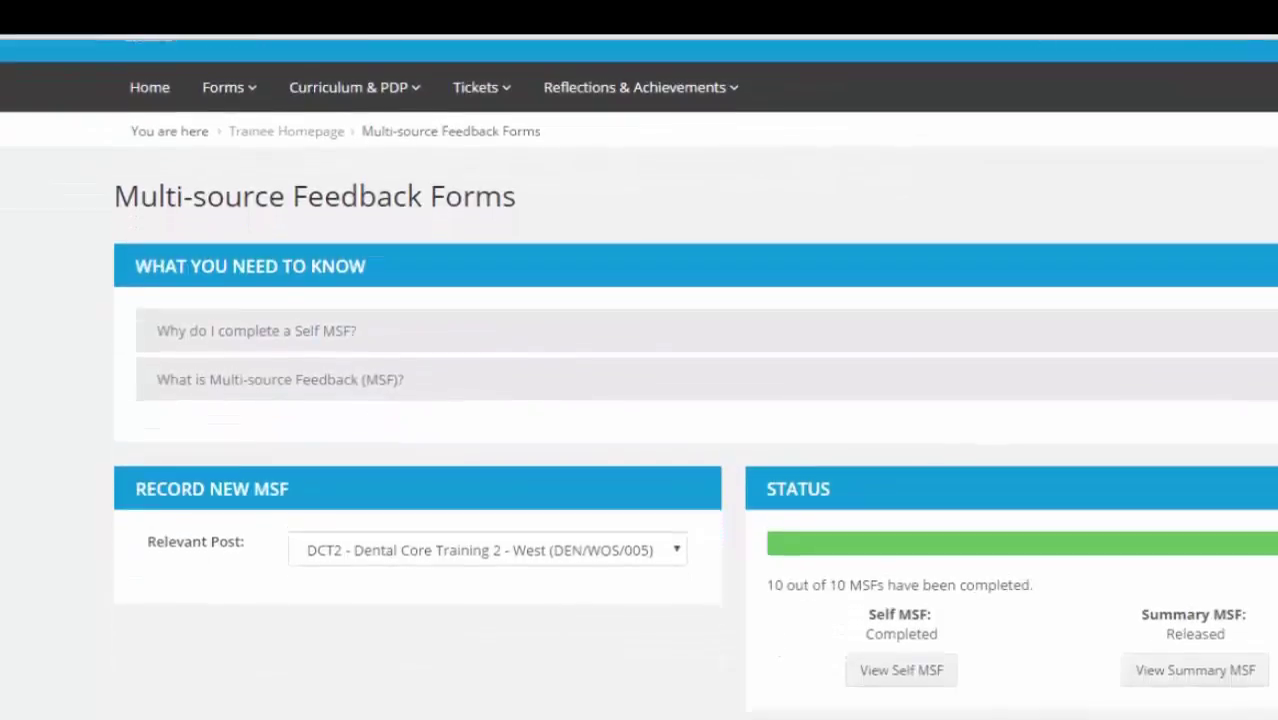
scroll(639, 420, down, 2)
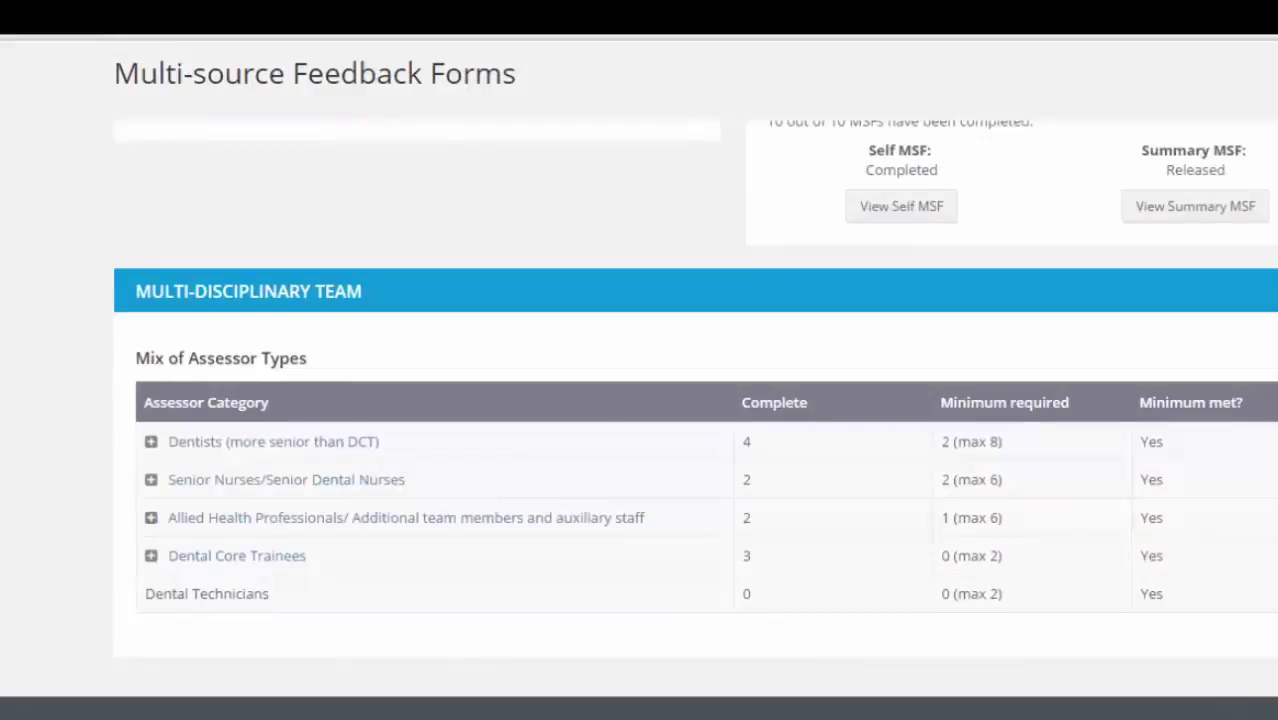
scroll(639, 420, up, 5)
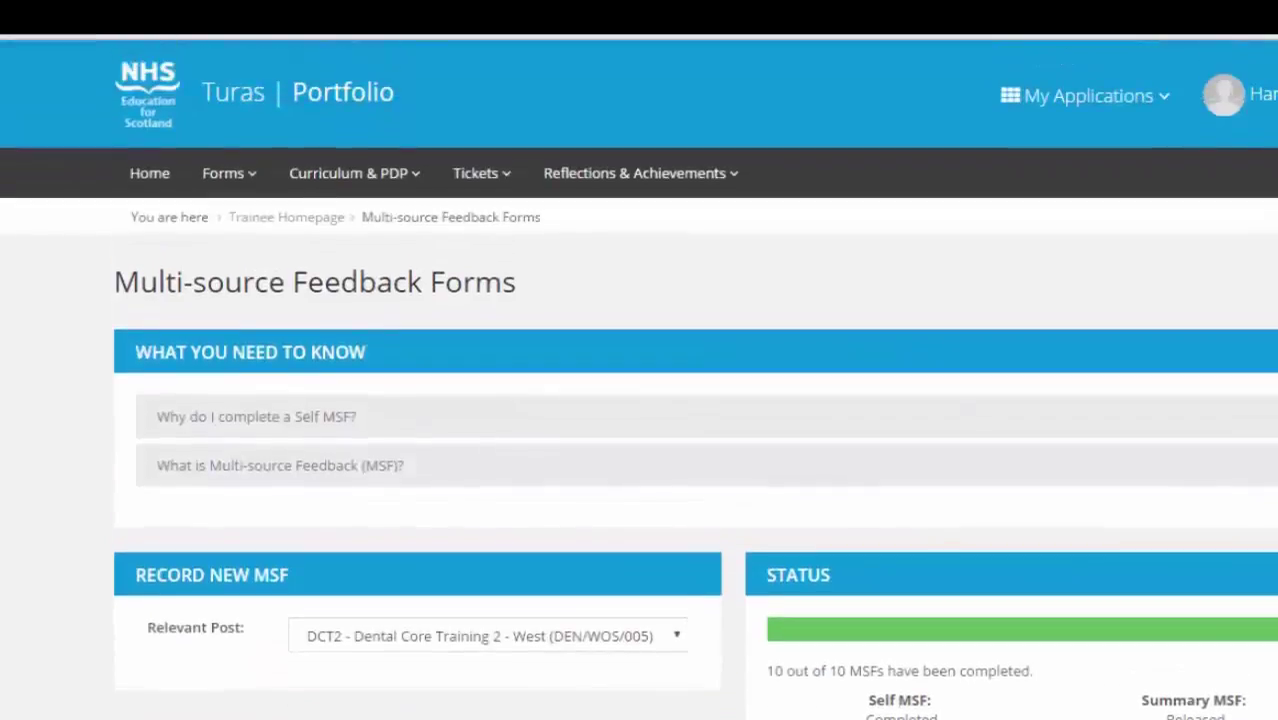
Step: View the Supervisor Meetings page and the Quality Improvement Forms page
click(247, 188)
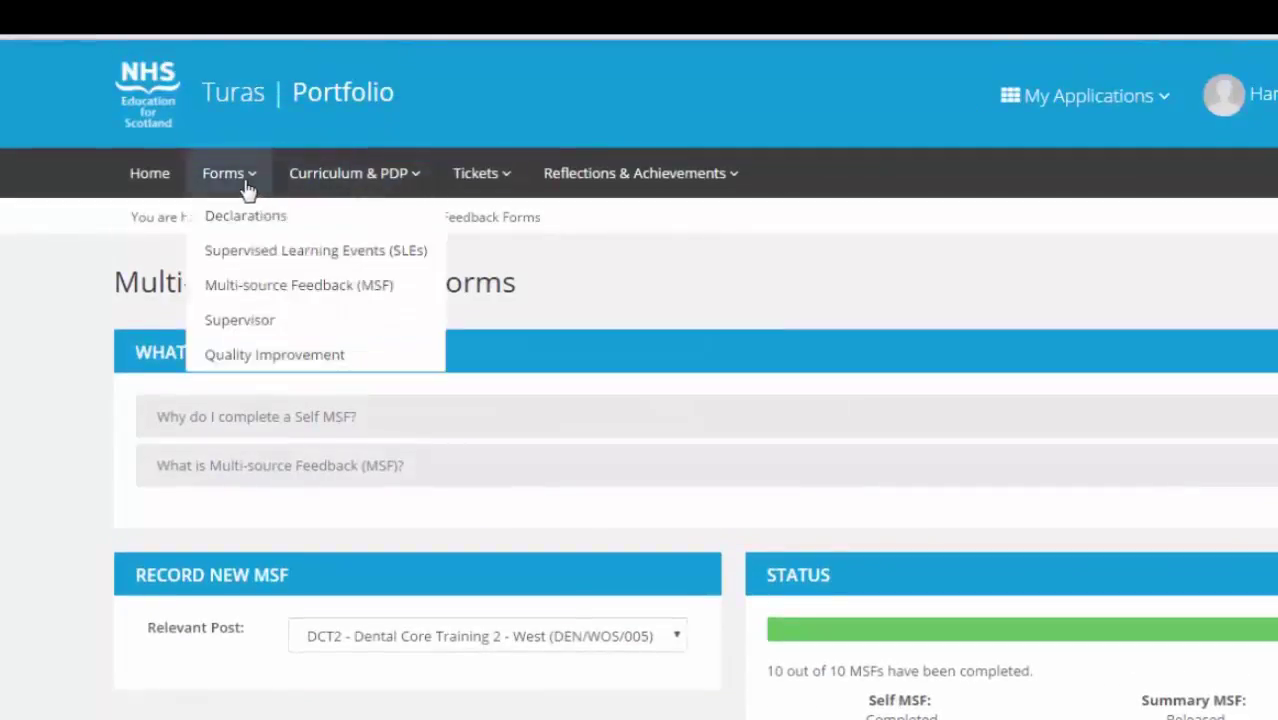
click(259, 337)
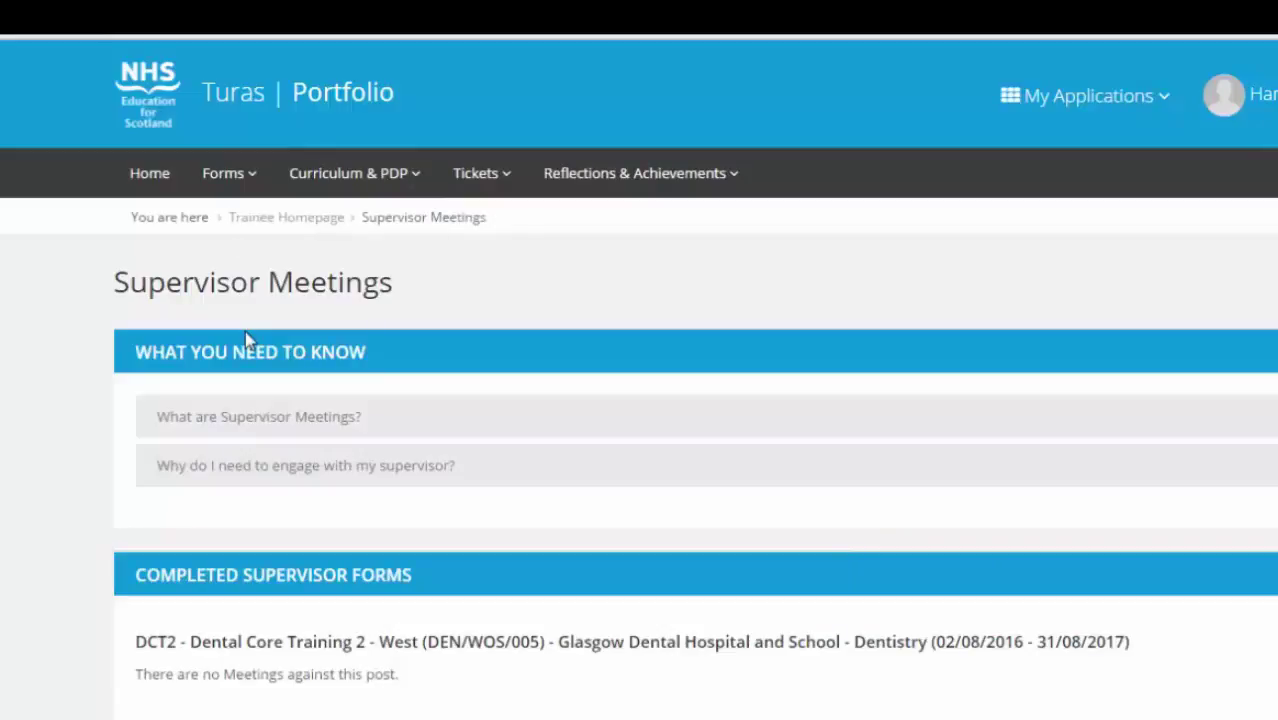
click(247, 183)
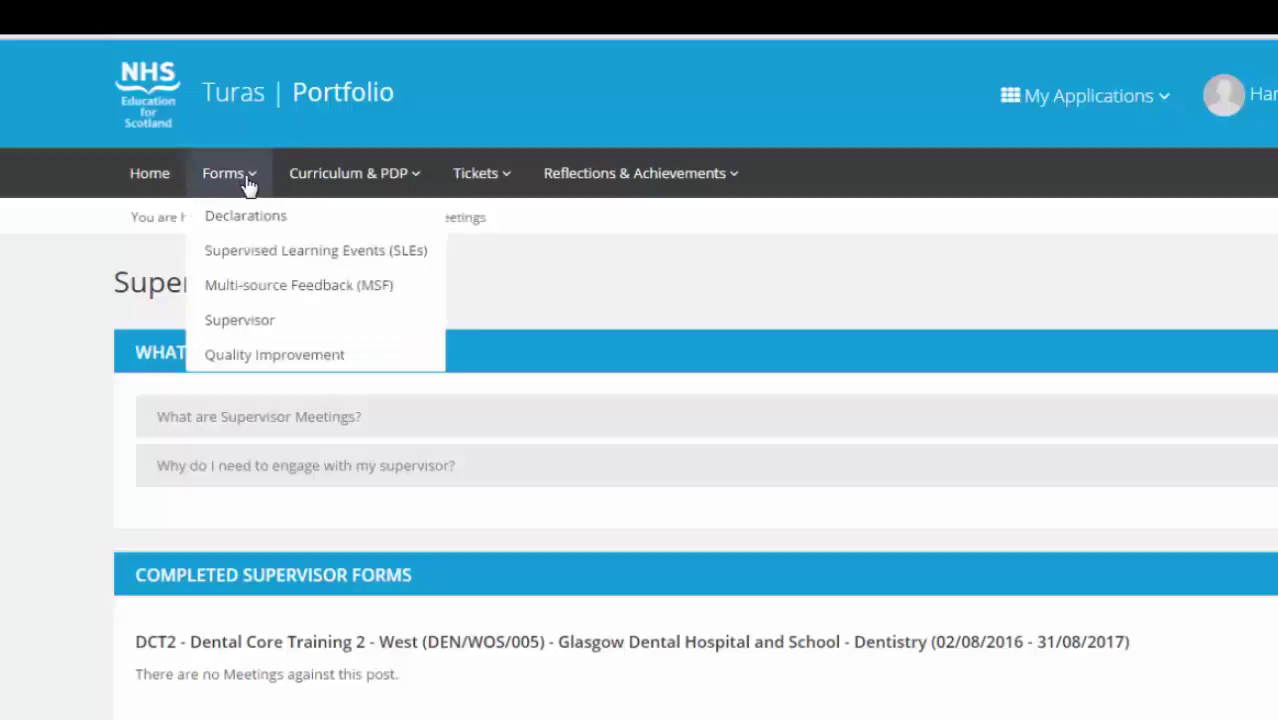
click(240, 354)
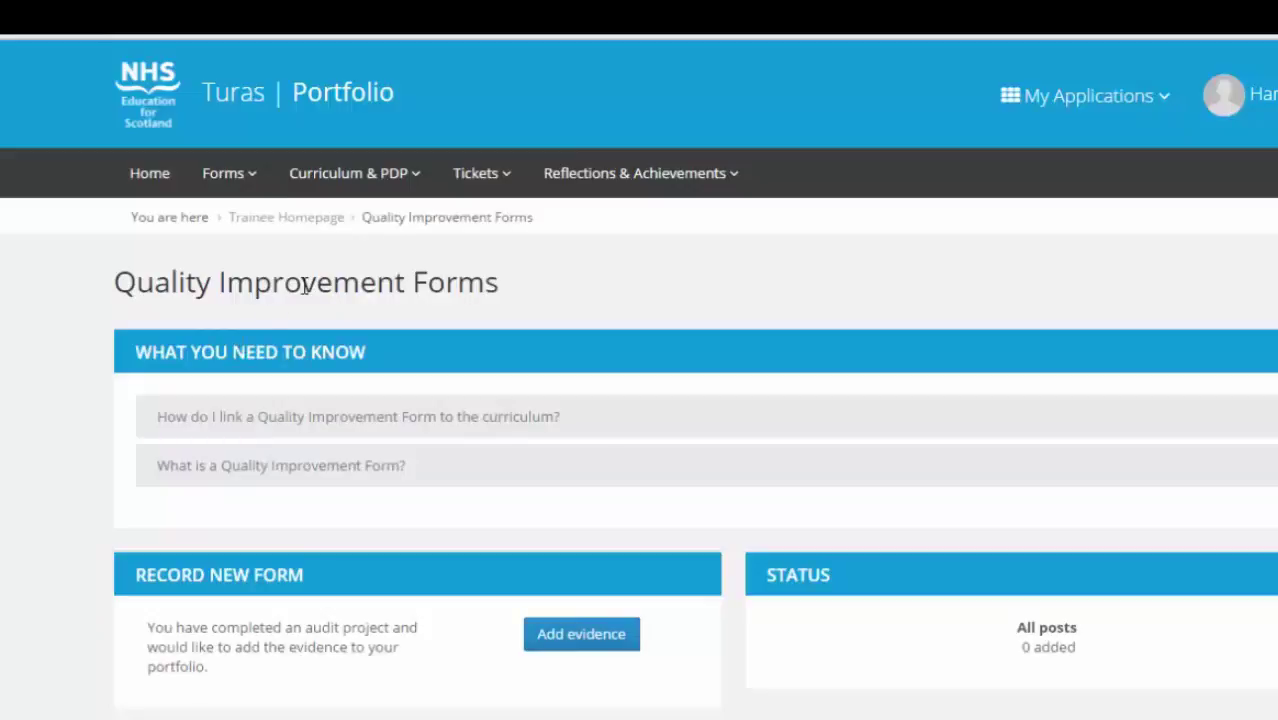
Step: View the Personal Development Plans page and look through the outcome sections of the DCT2 Curriculum
click(417, 180)
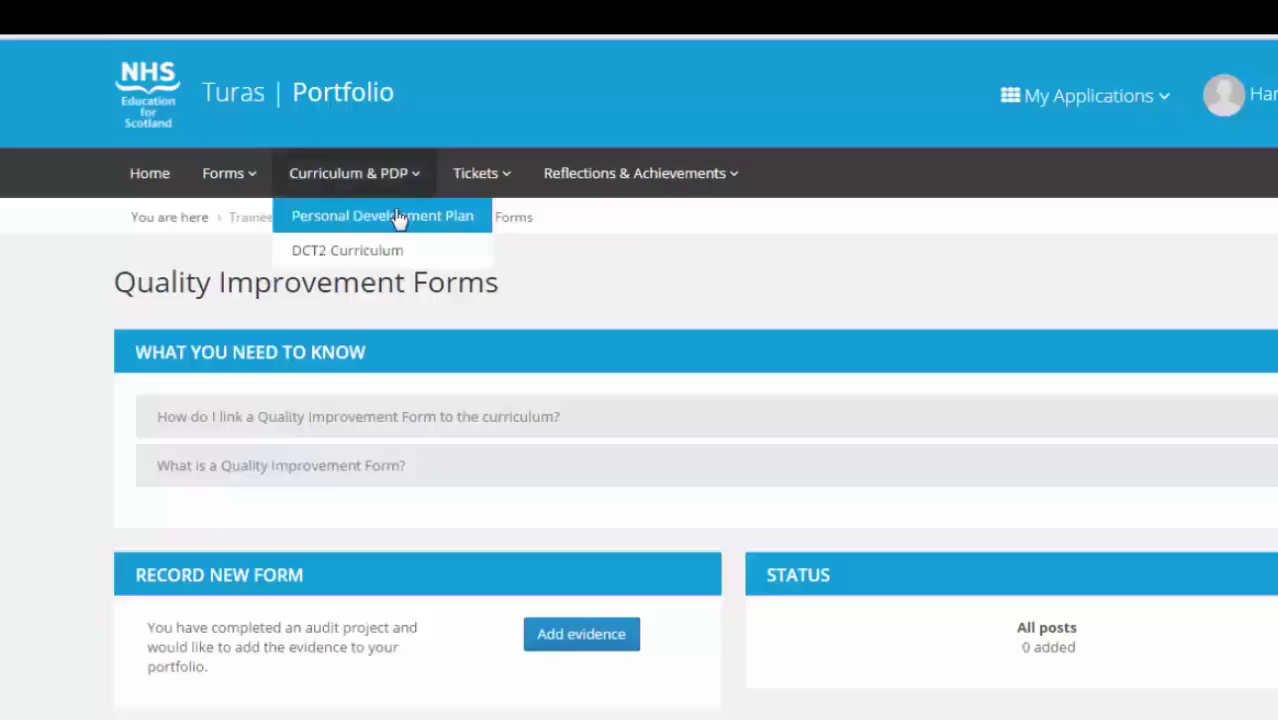
click(398, 216)
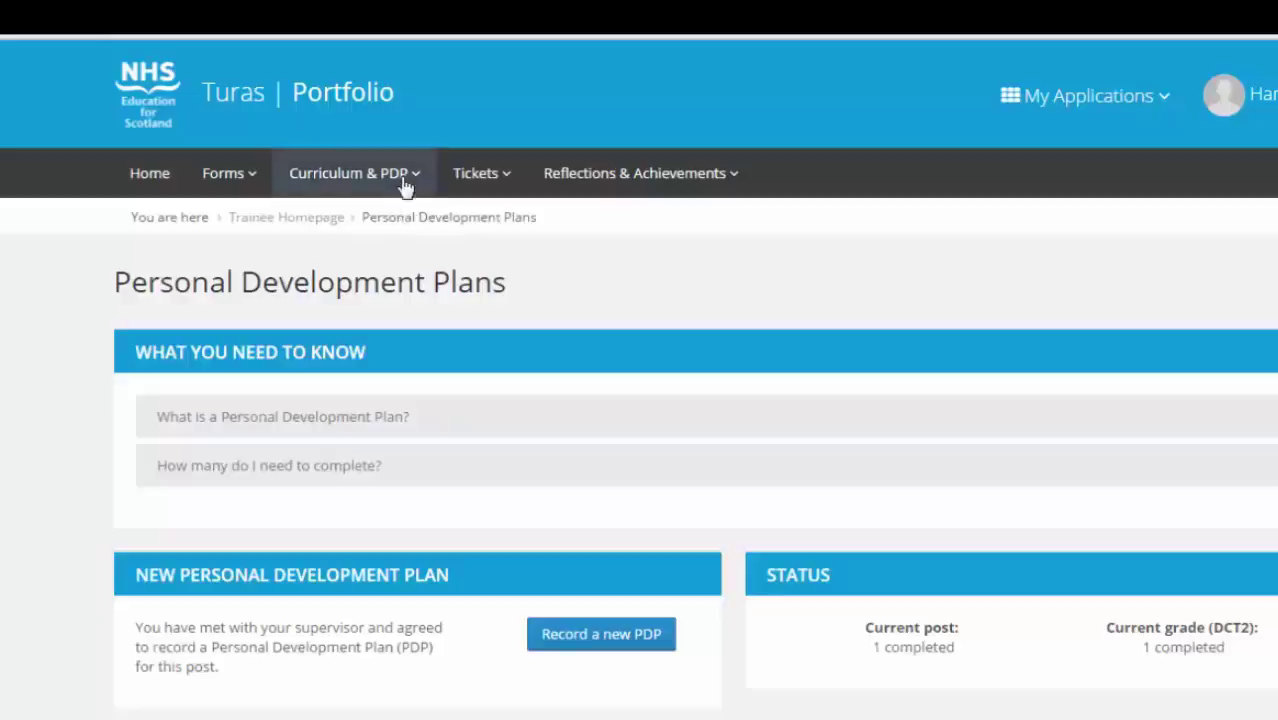
click(406, 174)
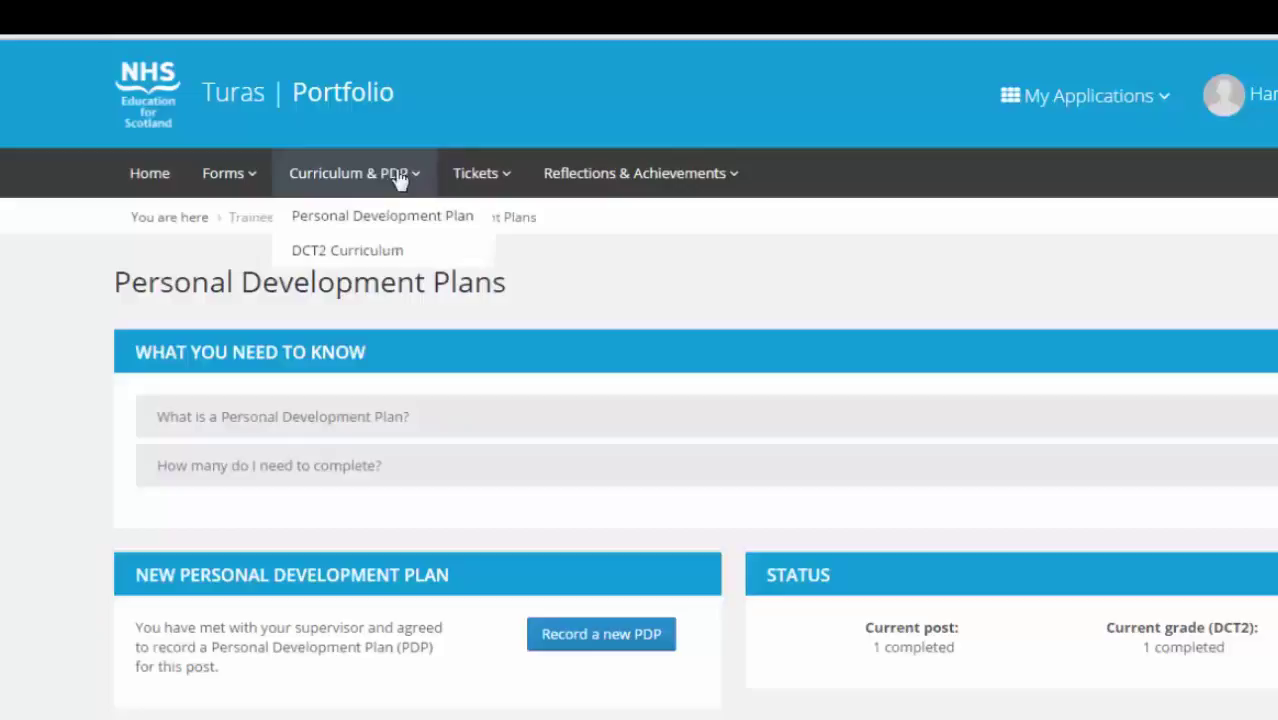
click(387, 252)
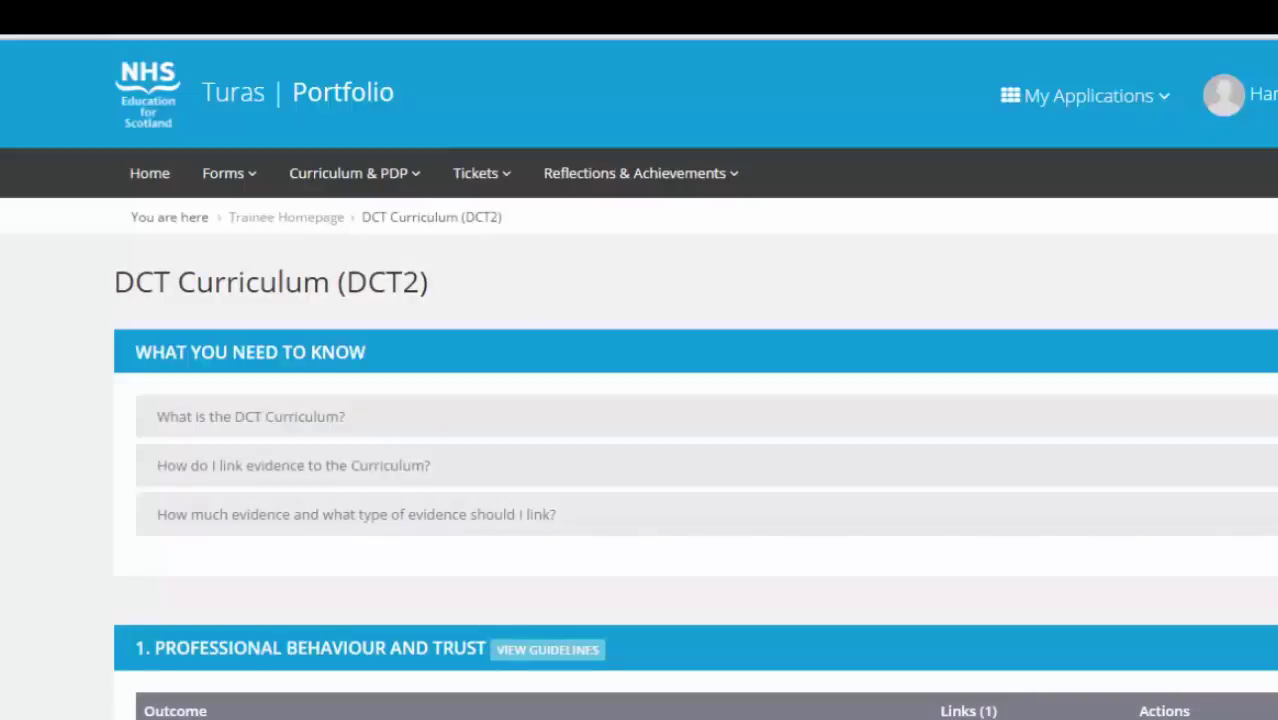
scroll(639, 380, down, 3)
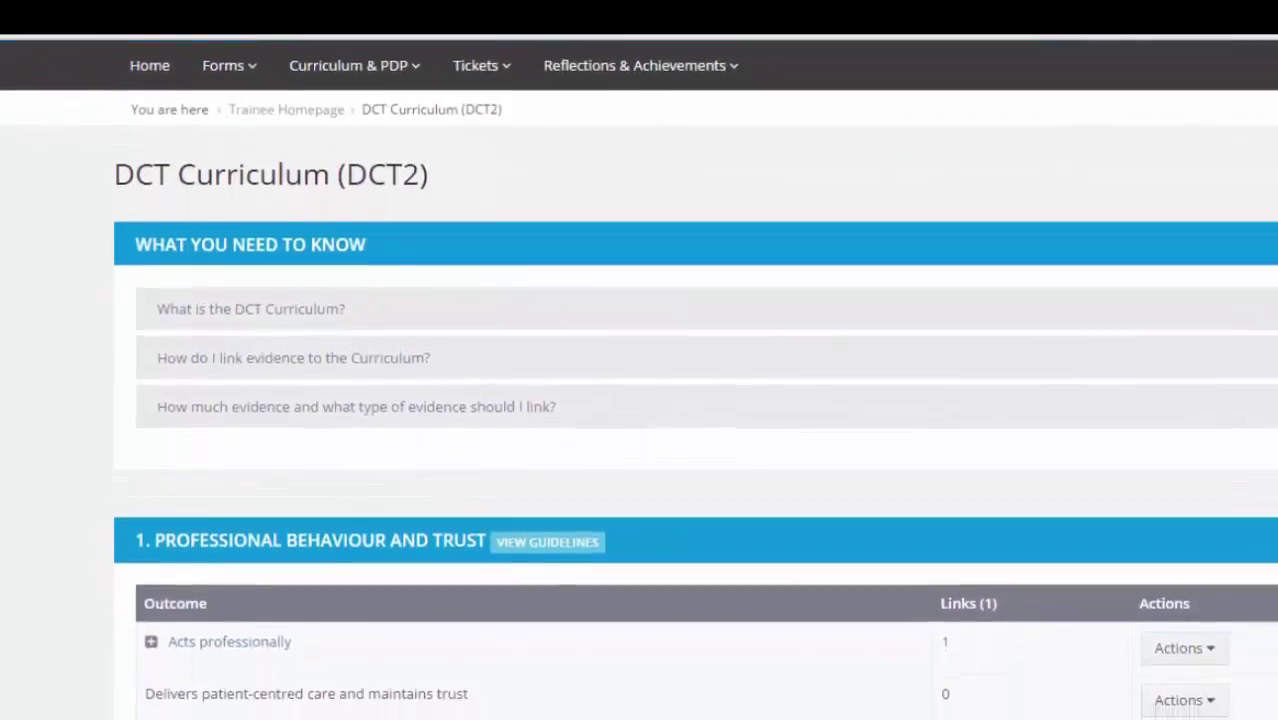
scroll(639, 420, down, 2)
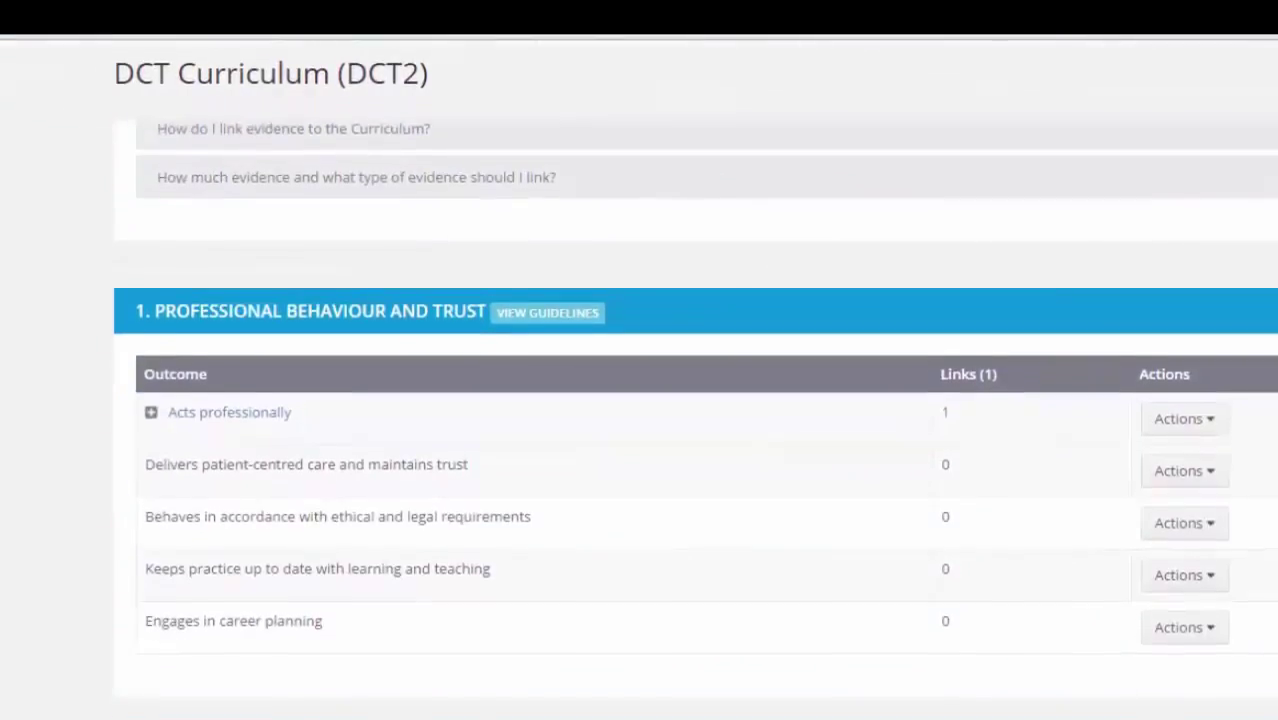
scroll(695, 420, down, 1)
scroll(695, 420, down, 2)
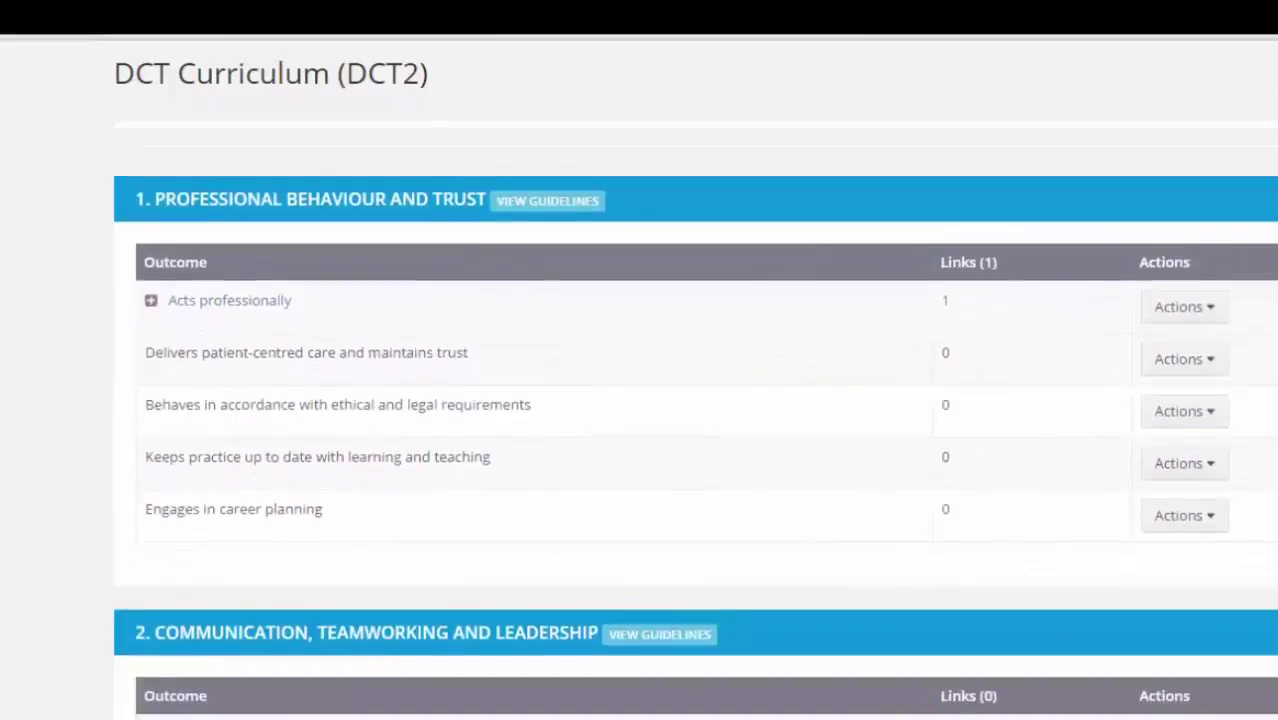
scroll(695, 420, down, 3)
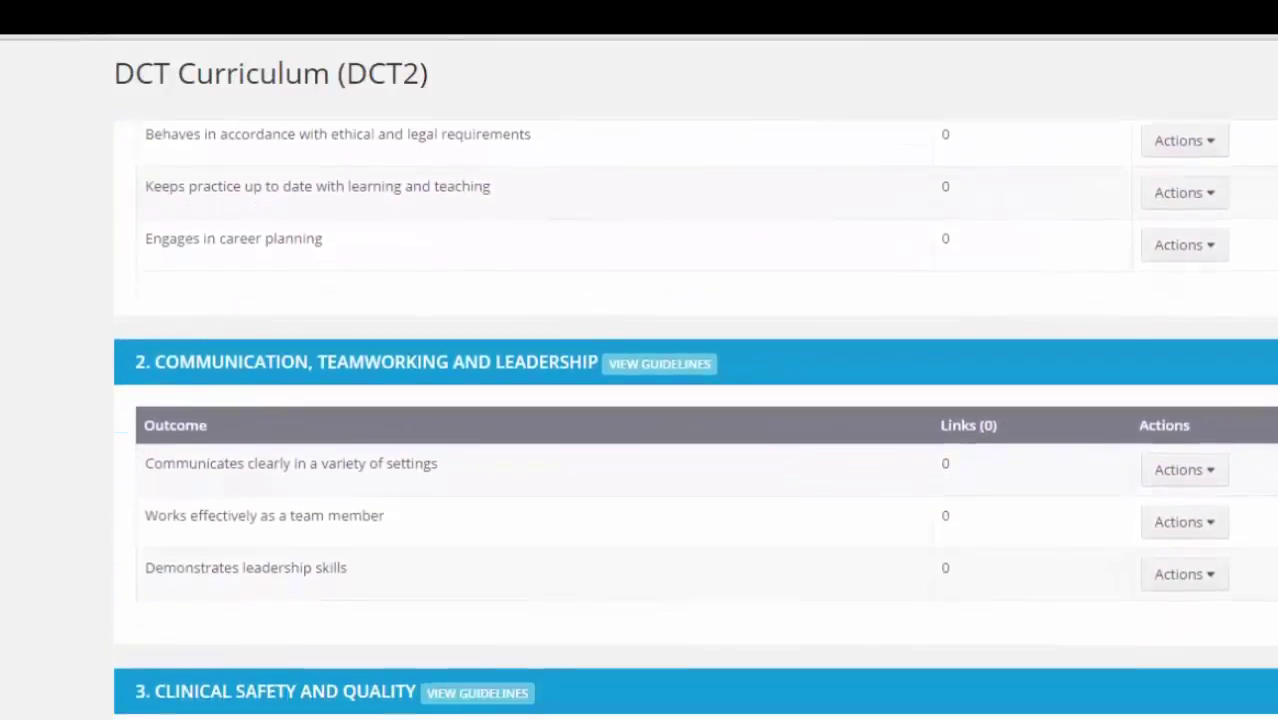
scroll(695, 420, up, 2)
scroll(695, 420, up, 10)
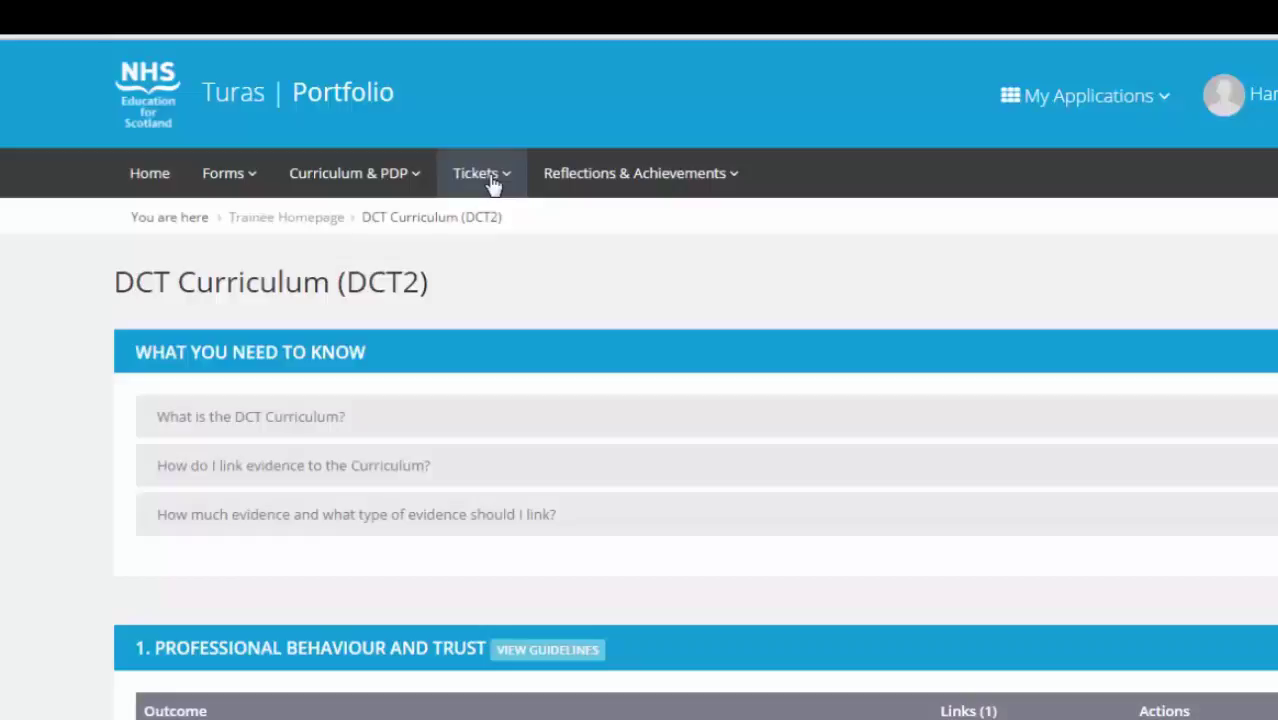
Step: Open the Achievements page and bring up the Usersnap feedback form on it
click(655, 180)
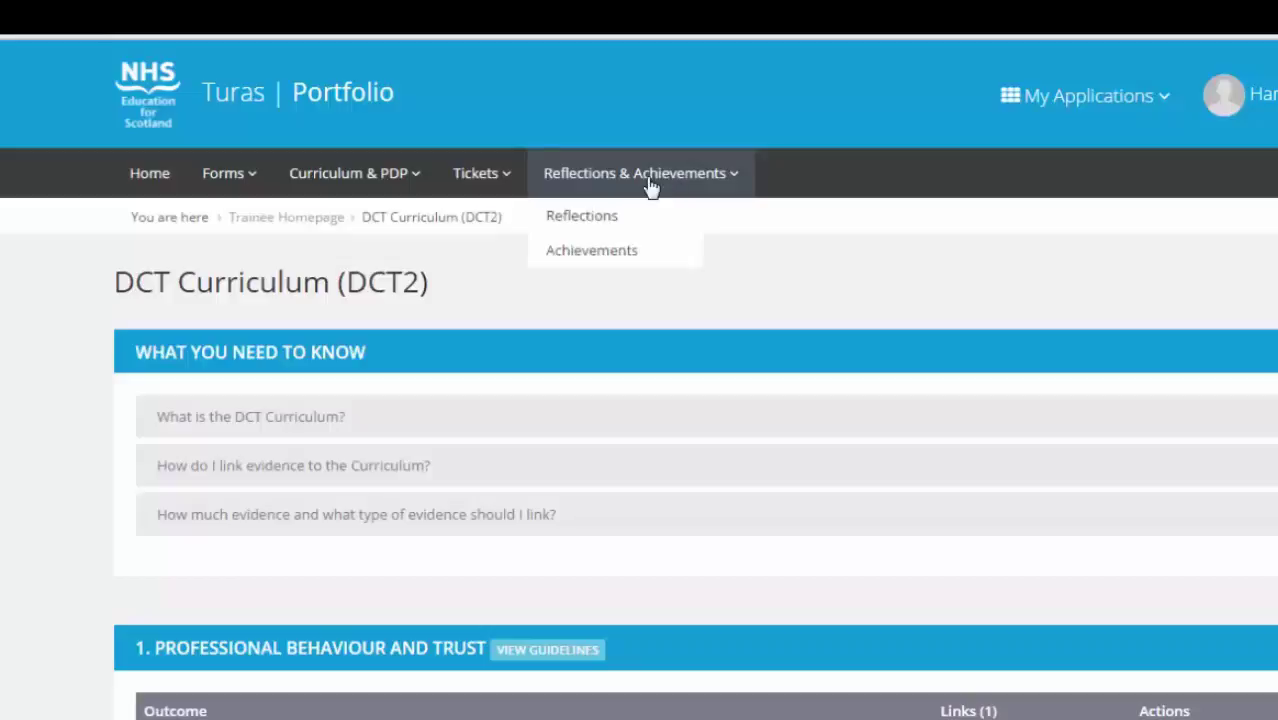
click(615, 252)
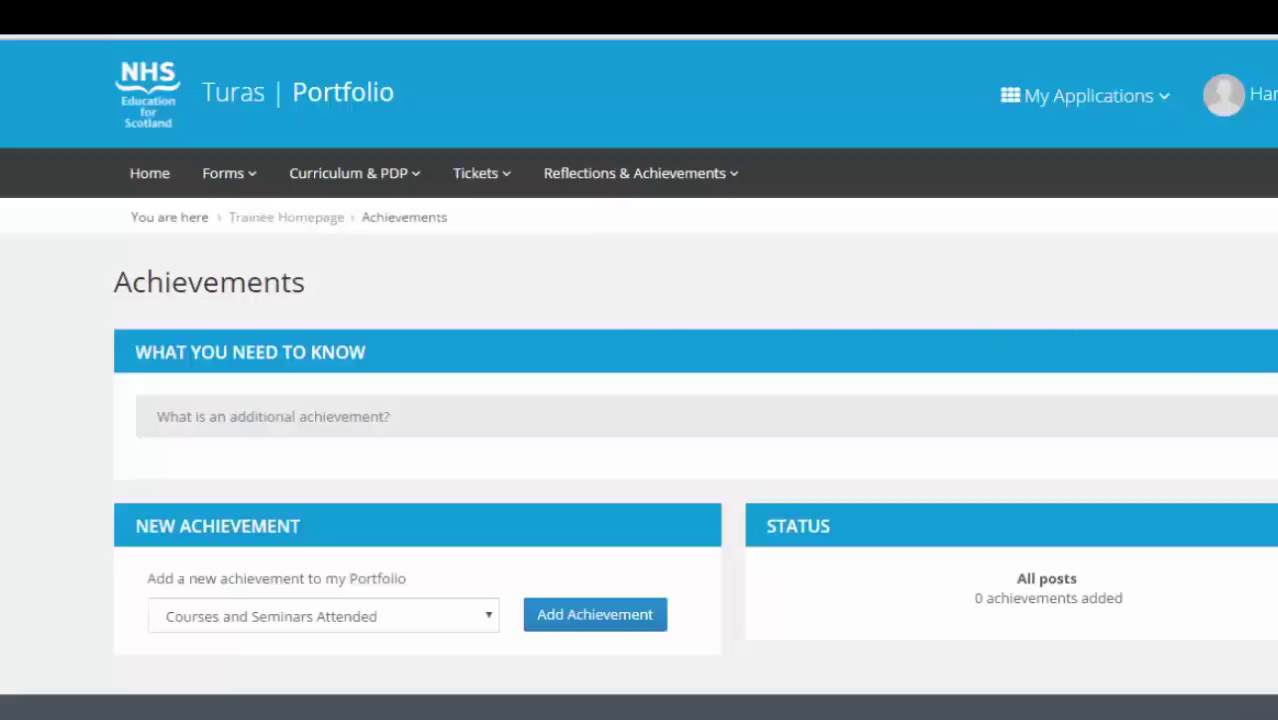
click(1257, 412)
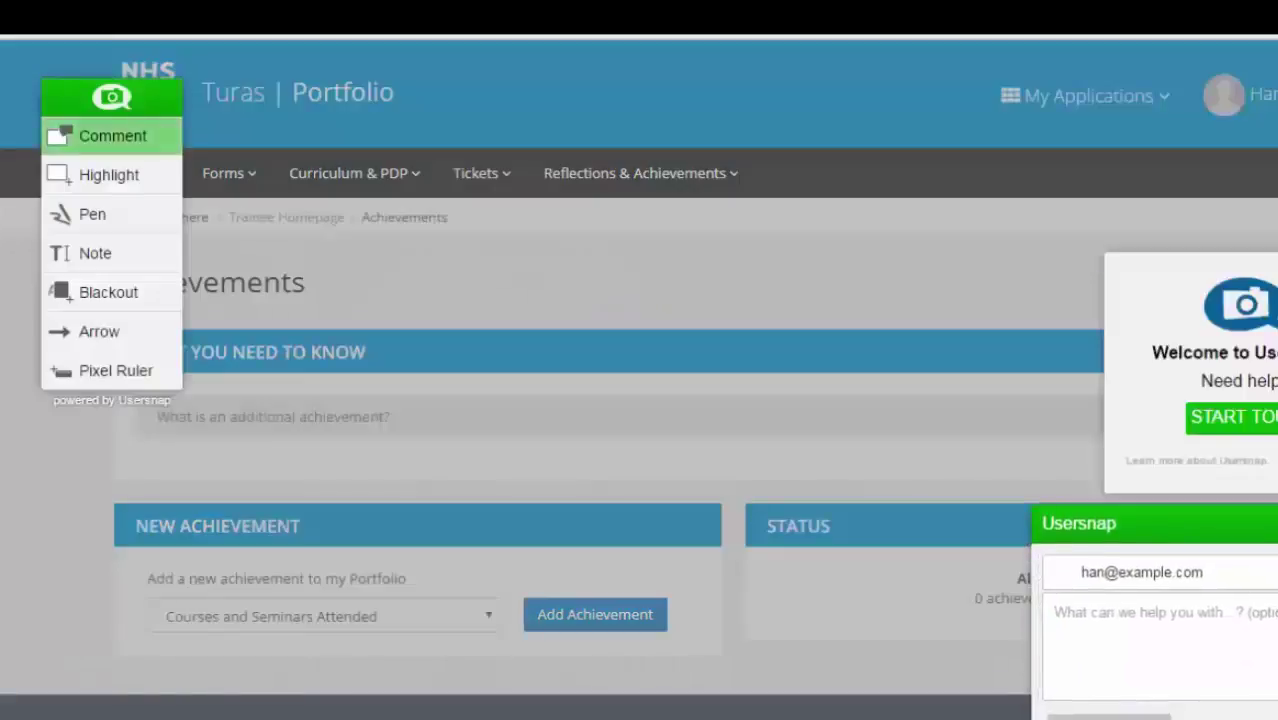